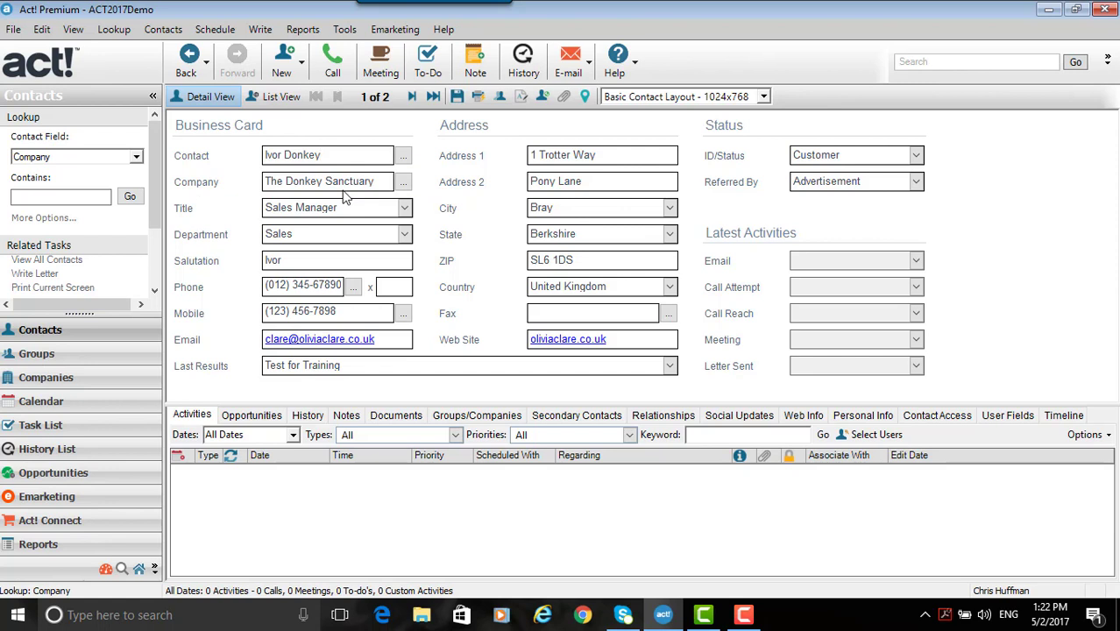
{"action": "left_click_drag", "start_coordinate": [380, 181], "coordinate": [260, 184]}
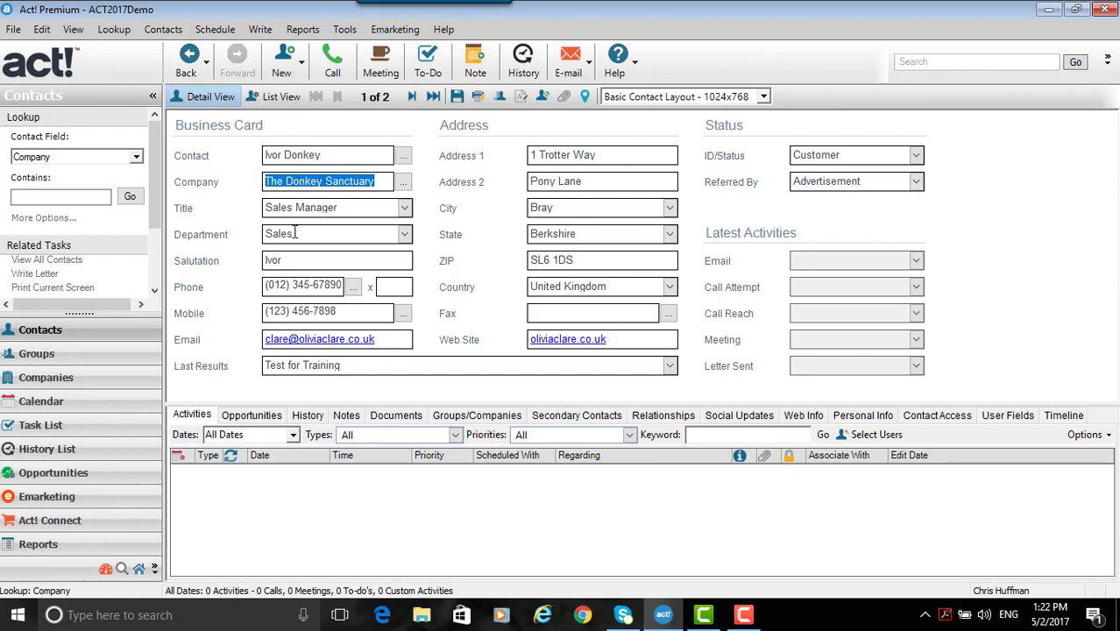
{"action": "key", "text": "Tab"}
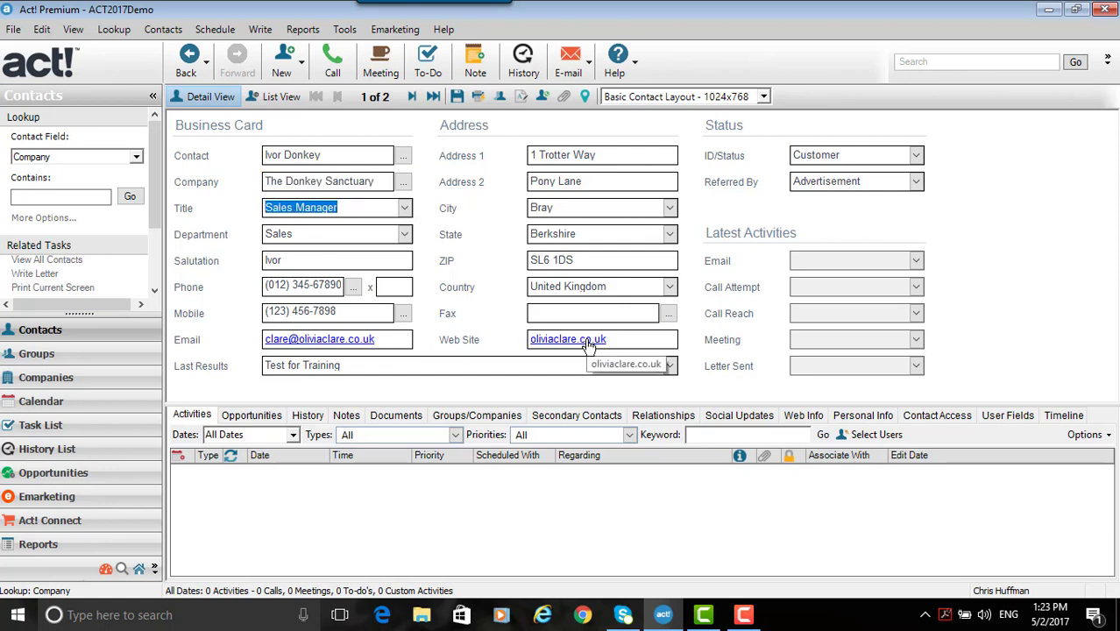
{"action": "left_click", "coordinate": [370, 234]}
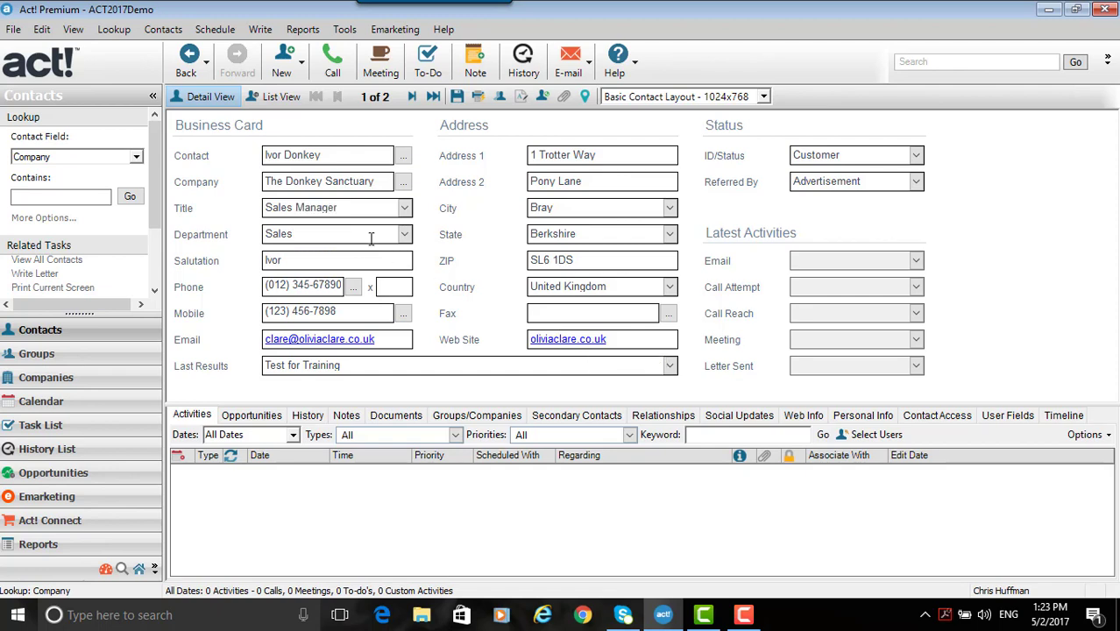
- List all contacts, open the Donkey Sanctuary sales manager's record, and create a company from that contact
{"action": "left_click", "coordinate": [289, 99]}
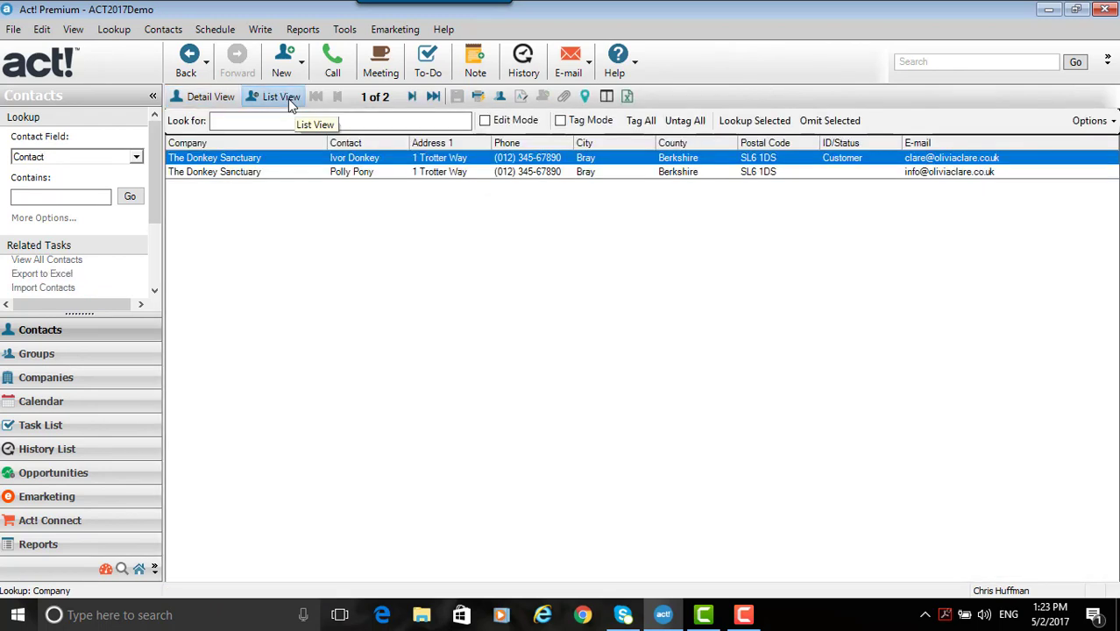
{"action": "left_click", "coordinate": [114, 29]}
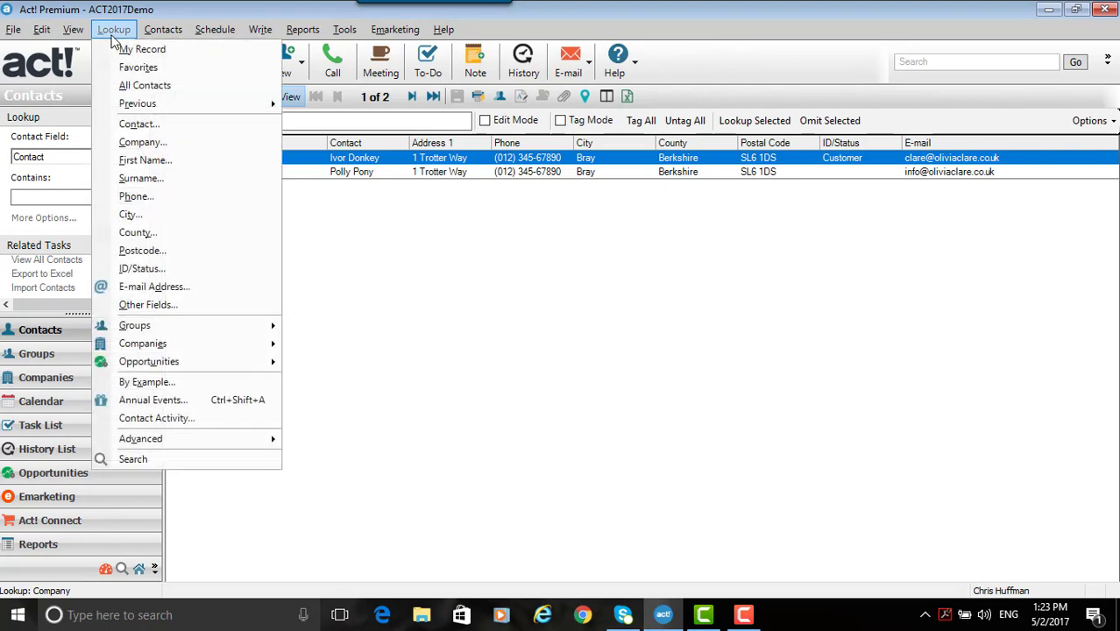
{"action": "left_click", "coordinate": [140, 86]}
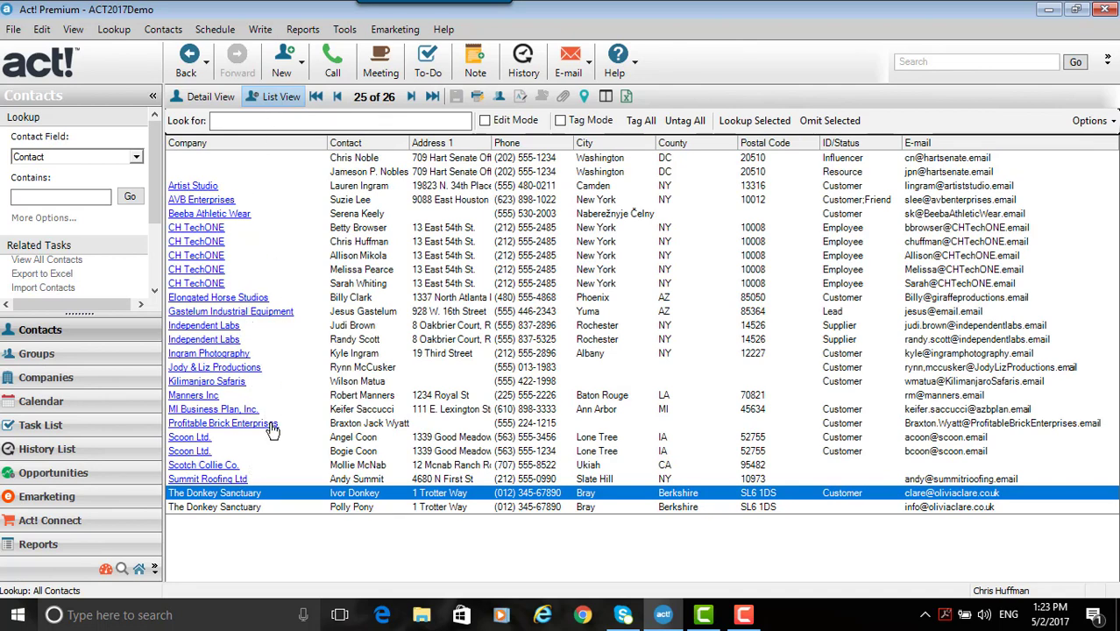
{"action": "double_click", "coordinate": [273, 498]}
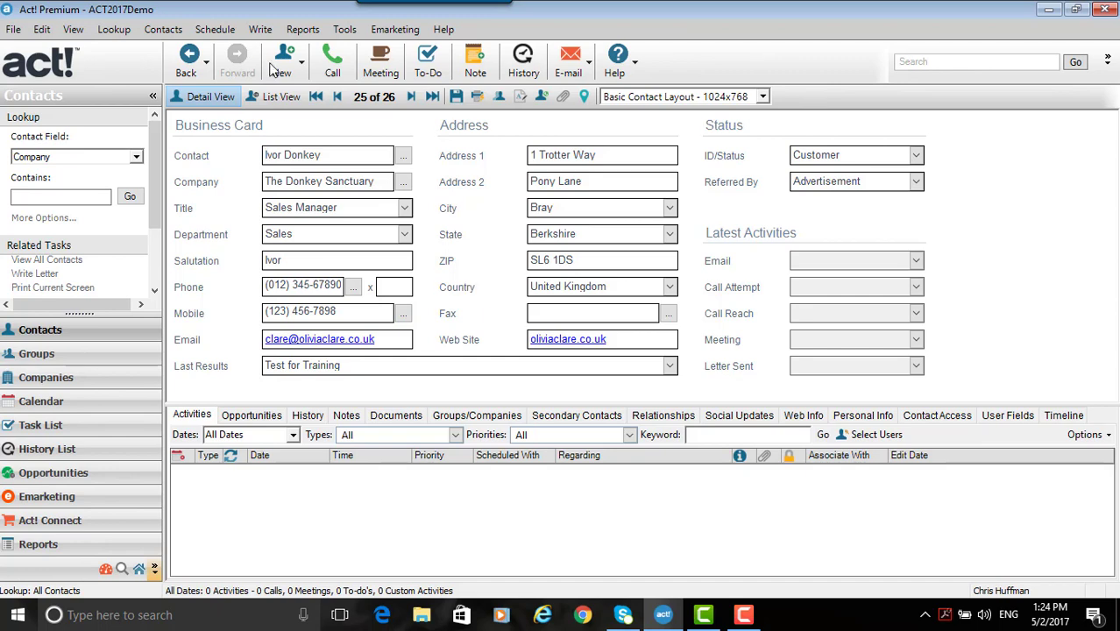
{"action": "left_click", "coordinate": [163, 31]}
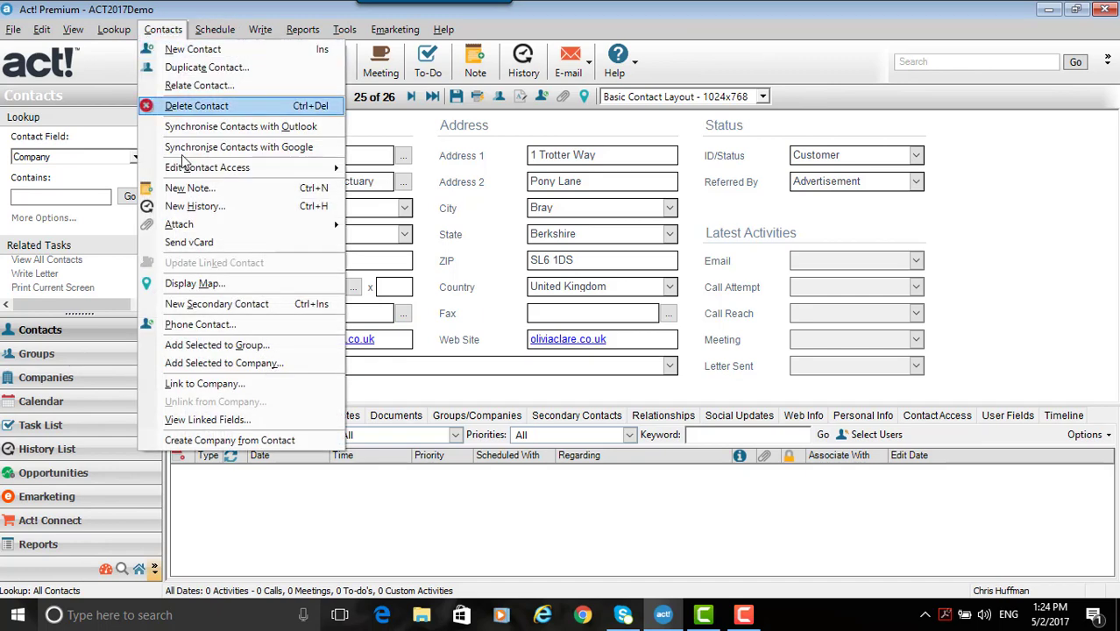
{"action": "left_click", "coordinate": [258, 441]}
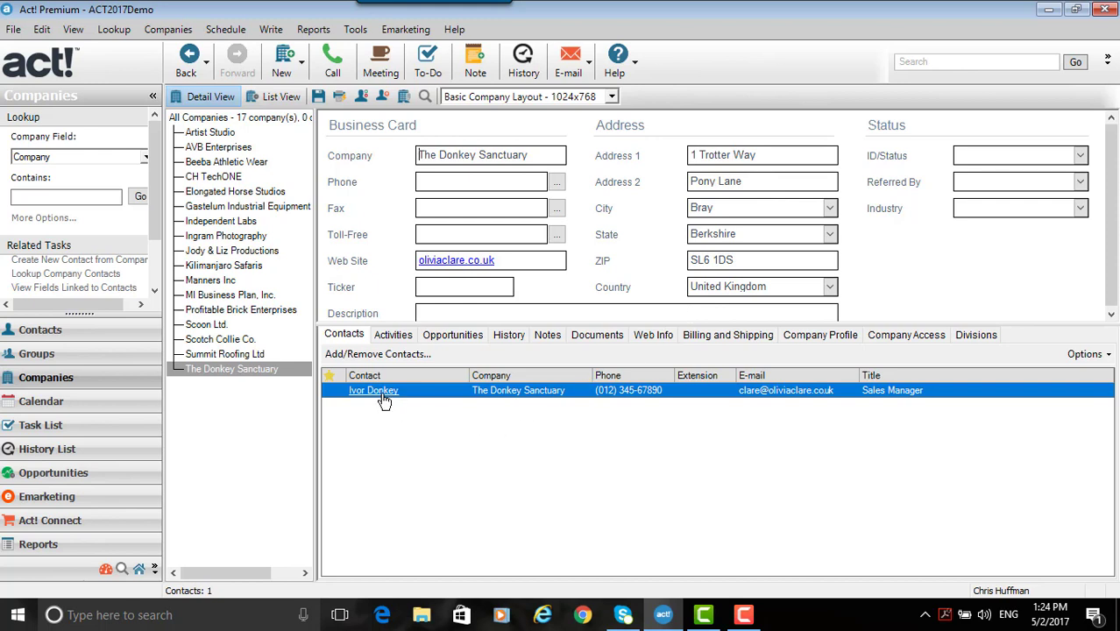
- Look up contacts whose company contains "donkey", link the second contact to The Donkey Sanctuary company, and review its contacts
{"action": "left_click", "coordinate": [40, 330]}
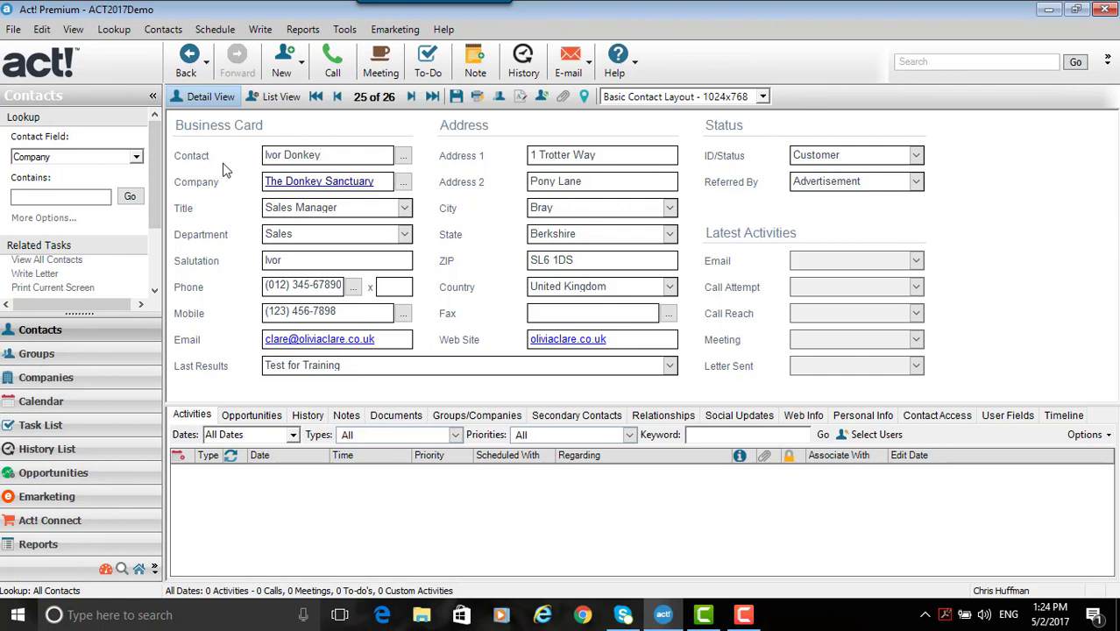
{"action": "left_click", "coordinate": [77, 195]}
{"action": "type", "text": "donkey"}
{"action": "key", "text": "Return"}
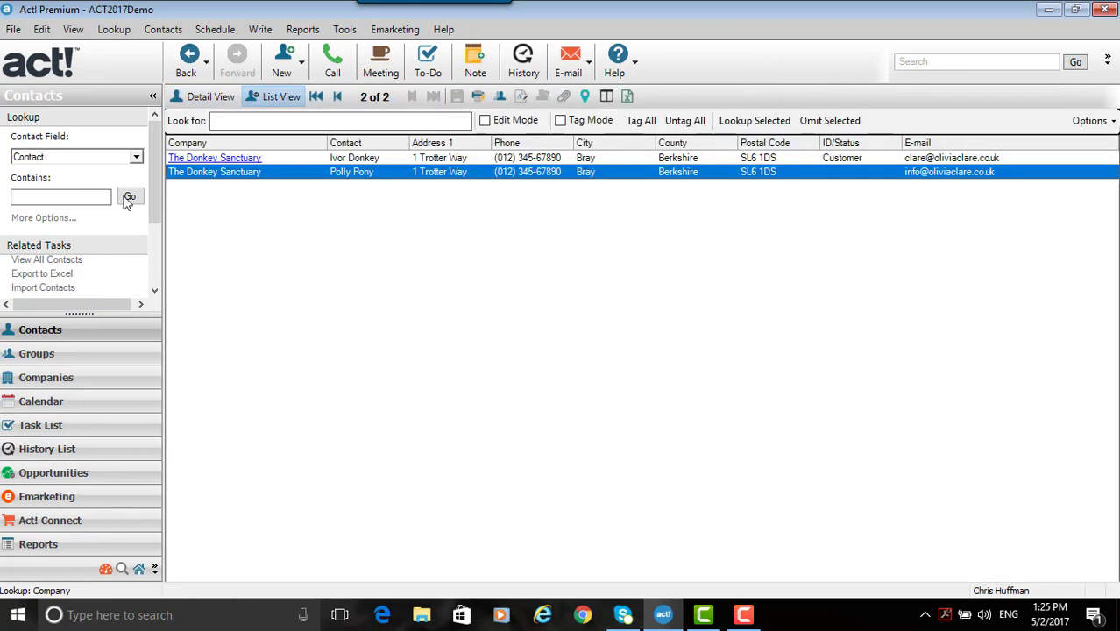
{"action": "left_click", "coordinate": [368, 158]}
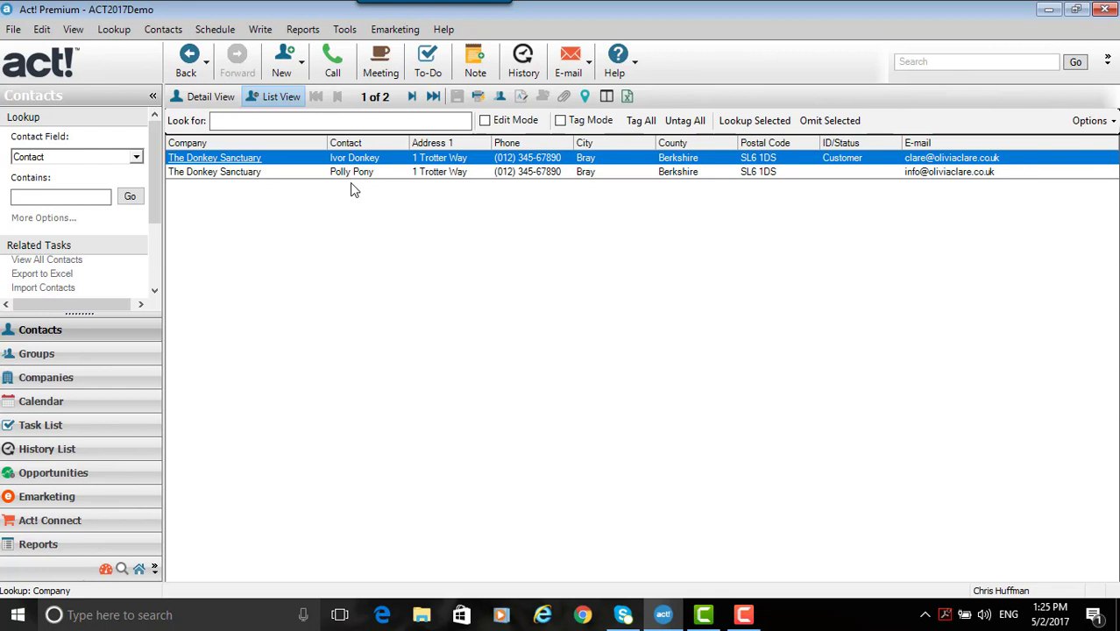
{"action": "double_click", "coordinate": [350, 173]}
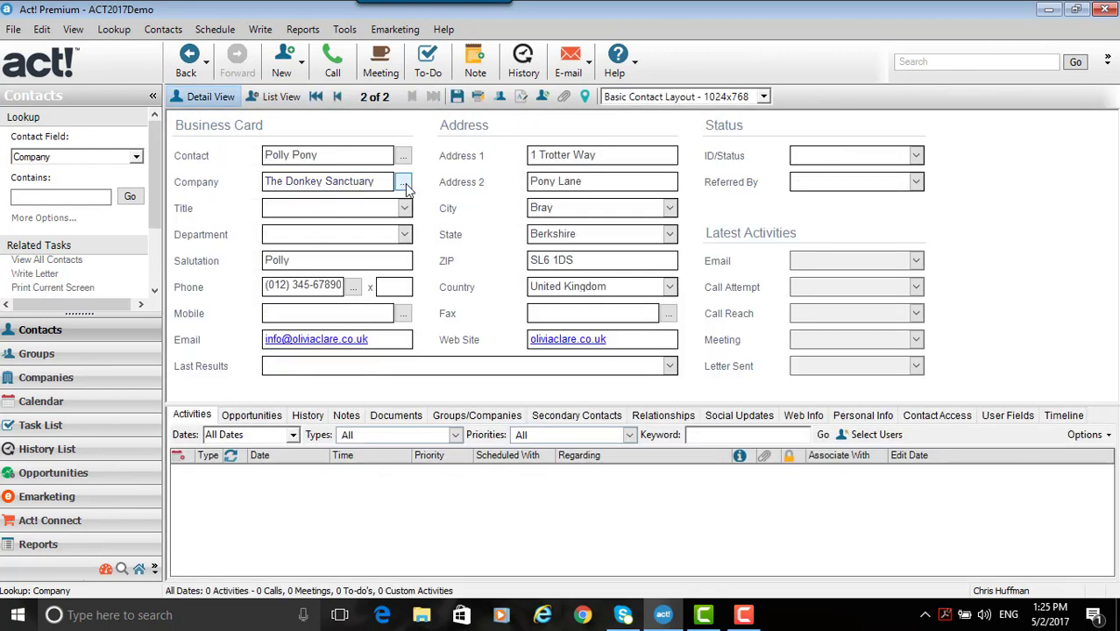
{"action": "left_click", "coordinate": [405, 186]}
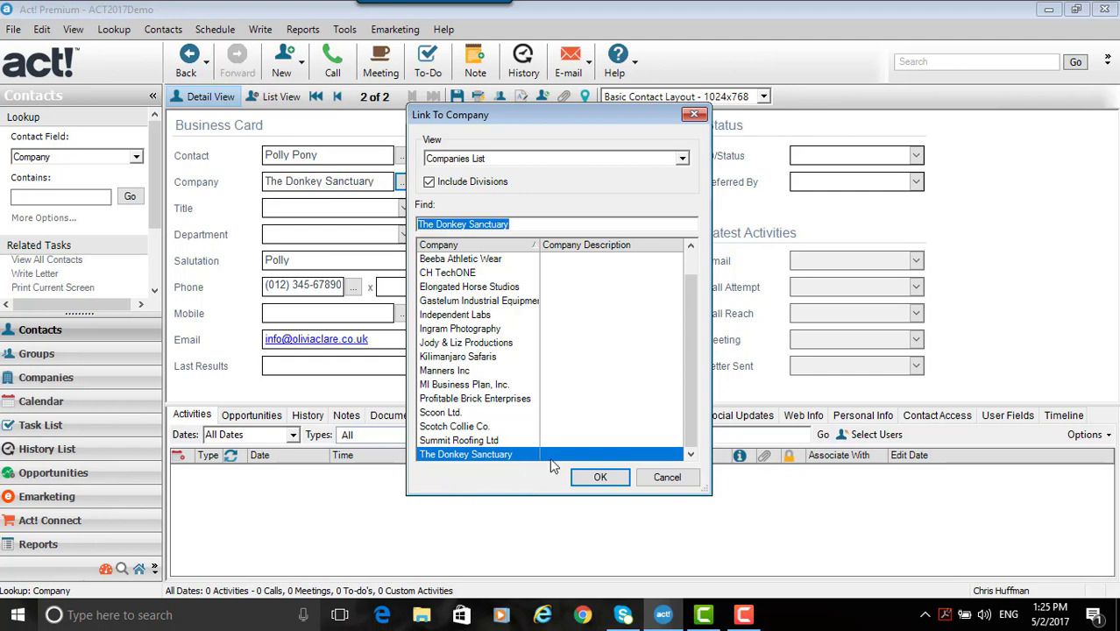
{"action": "left_click", "coordinate": [598, 478]}
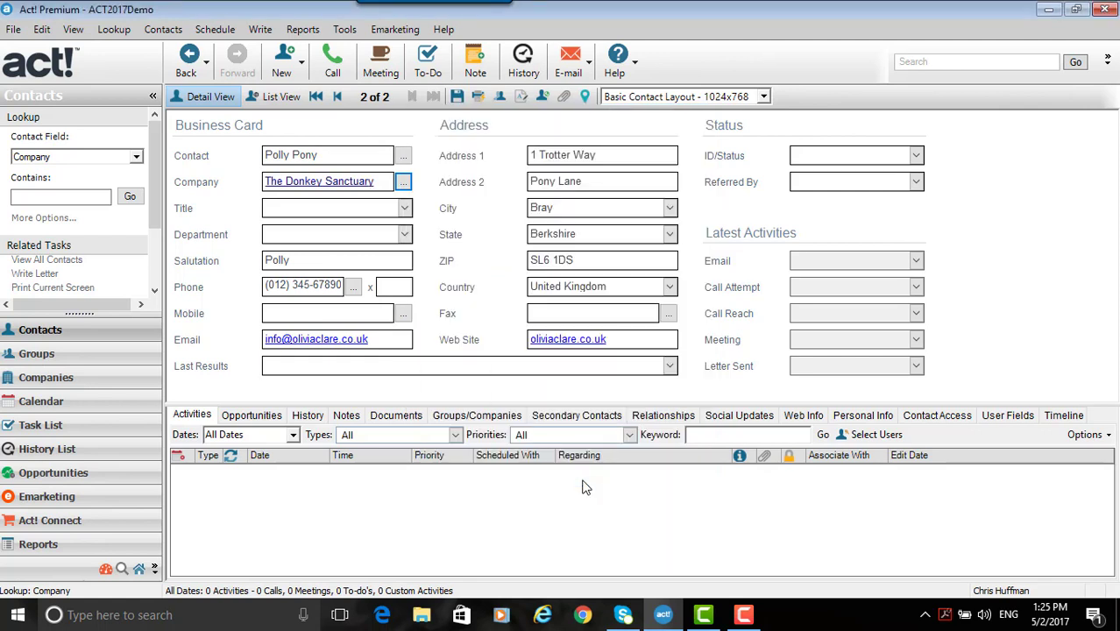
{"action": "left_click", "coordinate": [336, 184]}
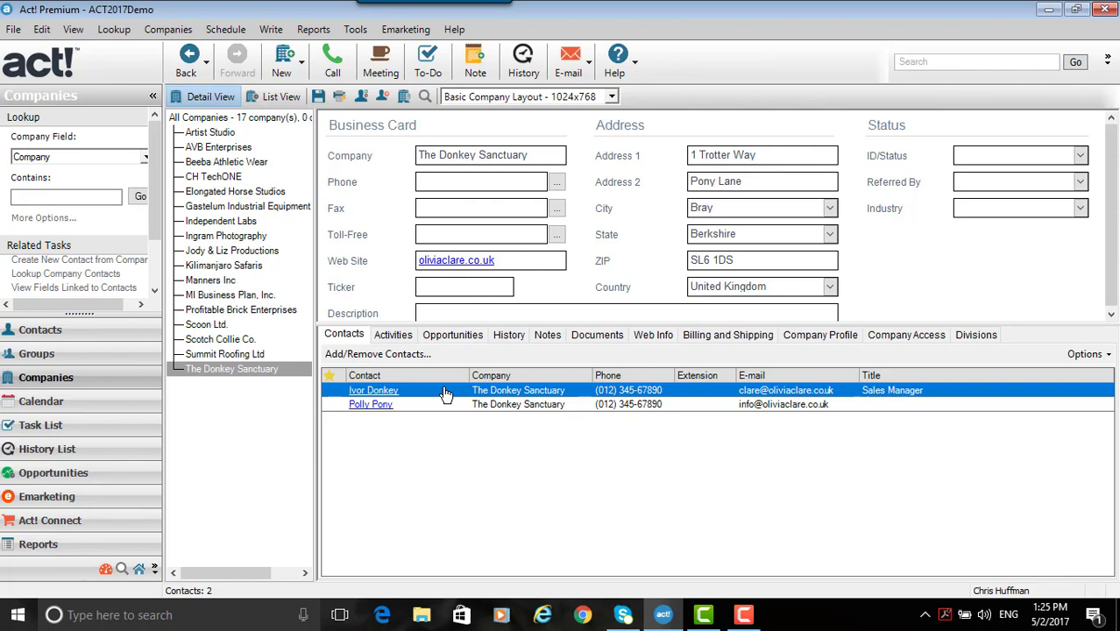
{"action": "left_click", "coordinate": [103, 327]}
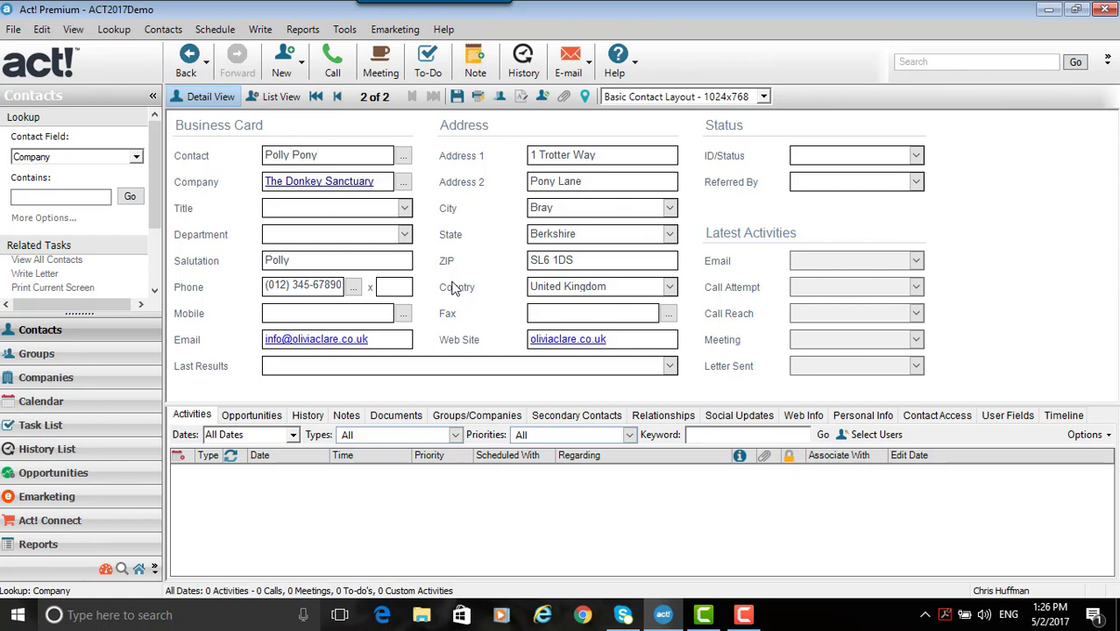
- Duplicate the linked contact, copying data from all fields
{"action": "left_click", "coordinate": [502, 99]}
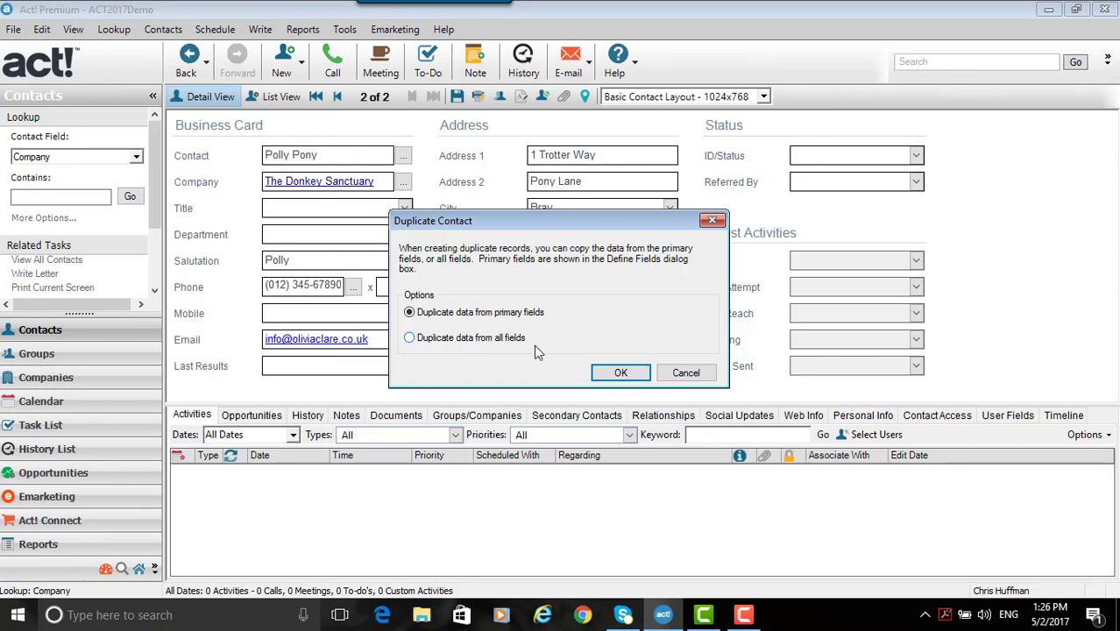
{"action": "left_click", "coordinate": [409, 339]}
{"action": "left_click", "coordinate": [622, 374]}
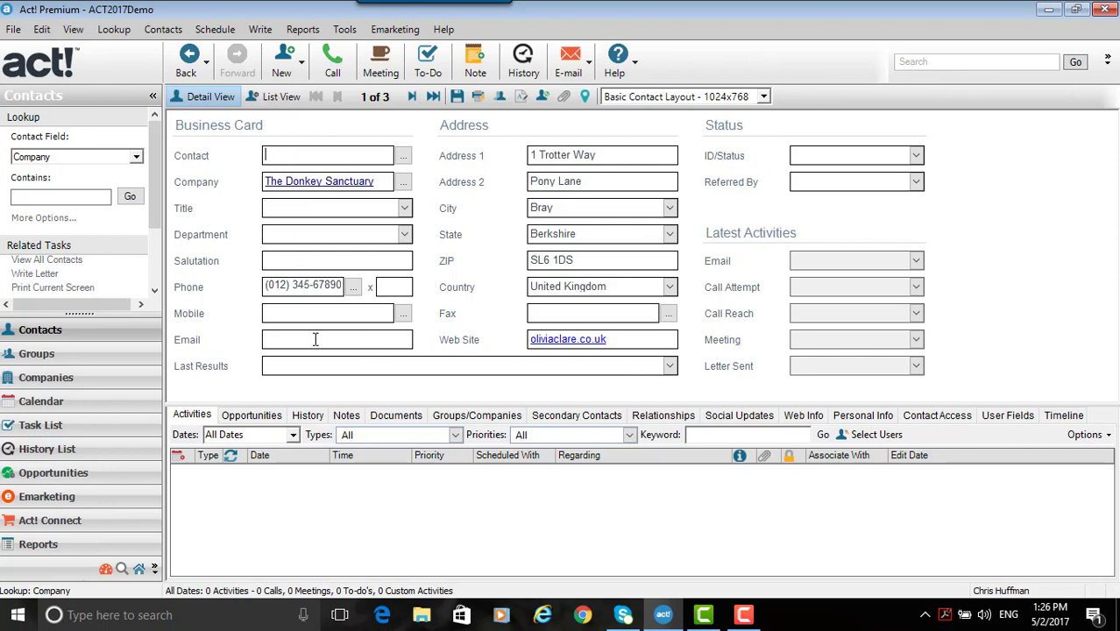
- Enter the duplicated contact's full name and e-mail address
{"action": "type", "text": "Molly Mule"}
{"action": "left_click", "coordinate": [295, 341]}
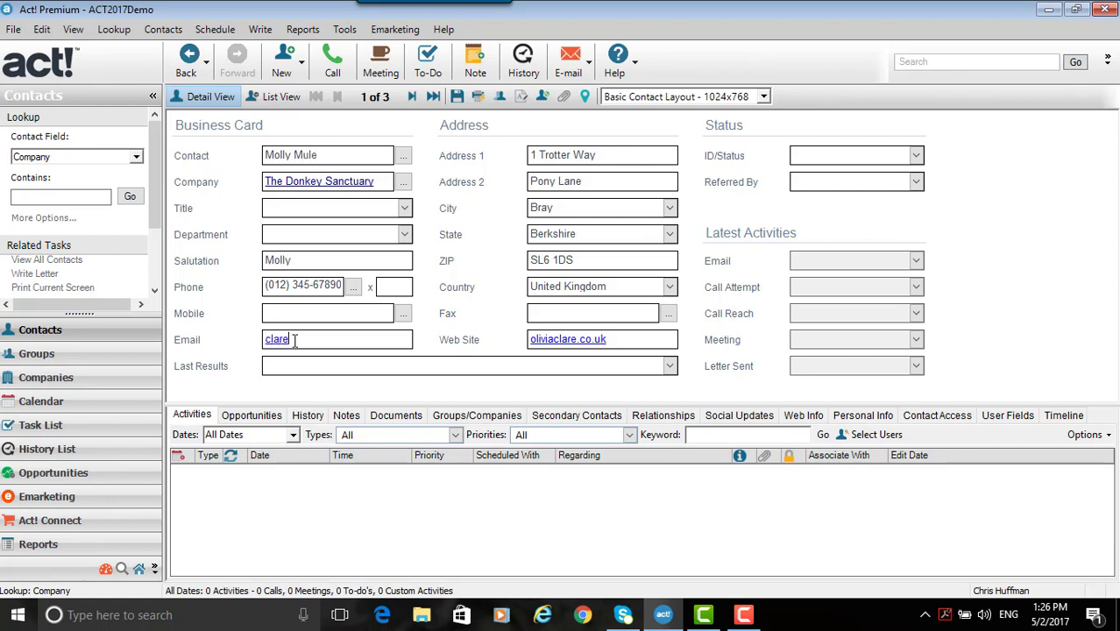
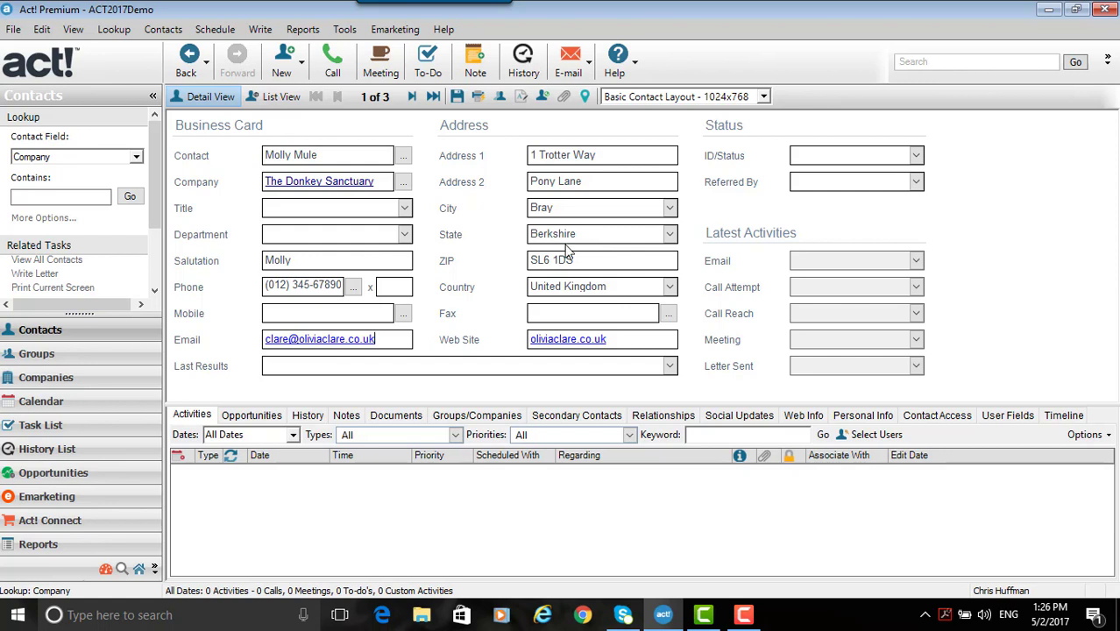
- Review The Donkey Sanctuary company's contacts, then look up contacts whose company contains "donkey"
{"action": "left_click", "coordinate": [345, 186]}
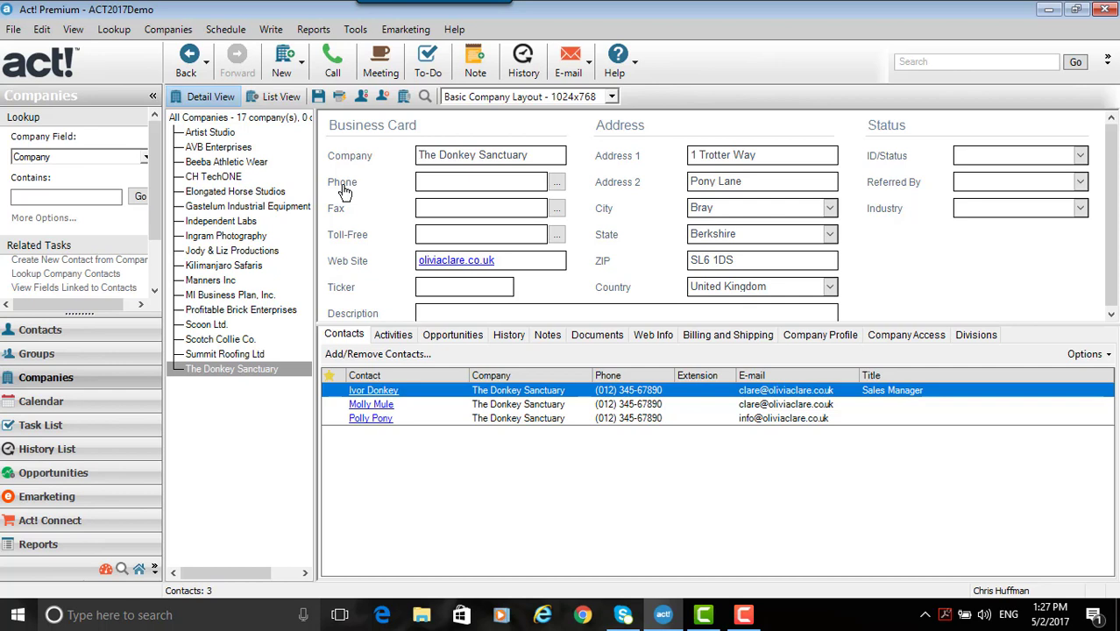
{"action": "left_click", "coordinate": [249, 370]}
{"action": "left_click", "coordinate": [39, 330]}
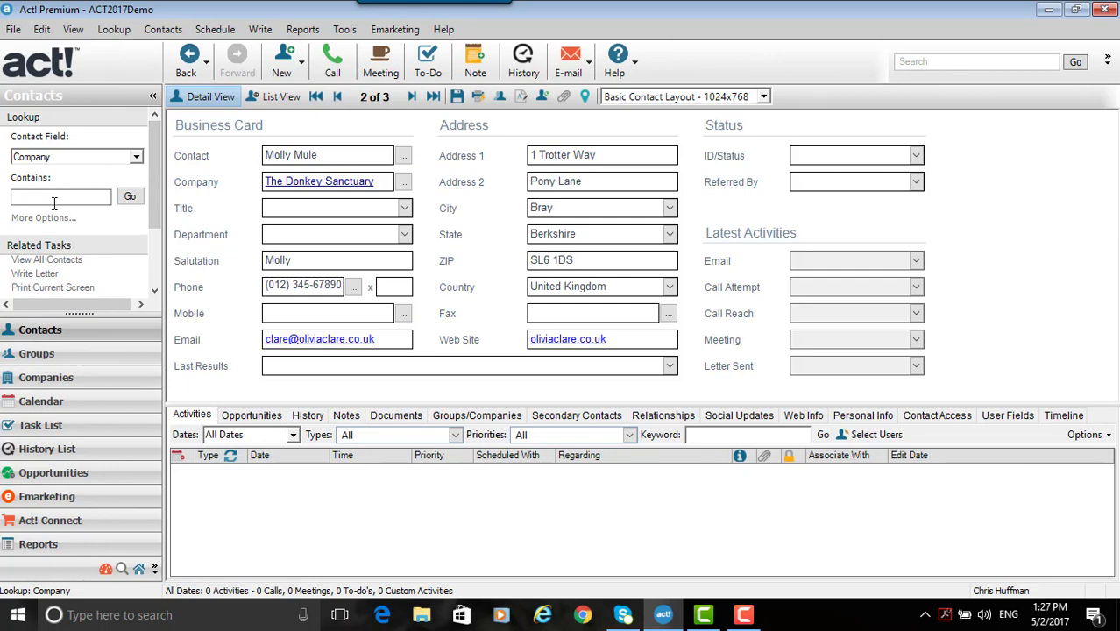
{"action": "left_click", "coordinate": [55, 197]}
{"action": "type", "text": "donkey"}
{"action": "key", "text": "Return"}
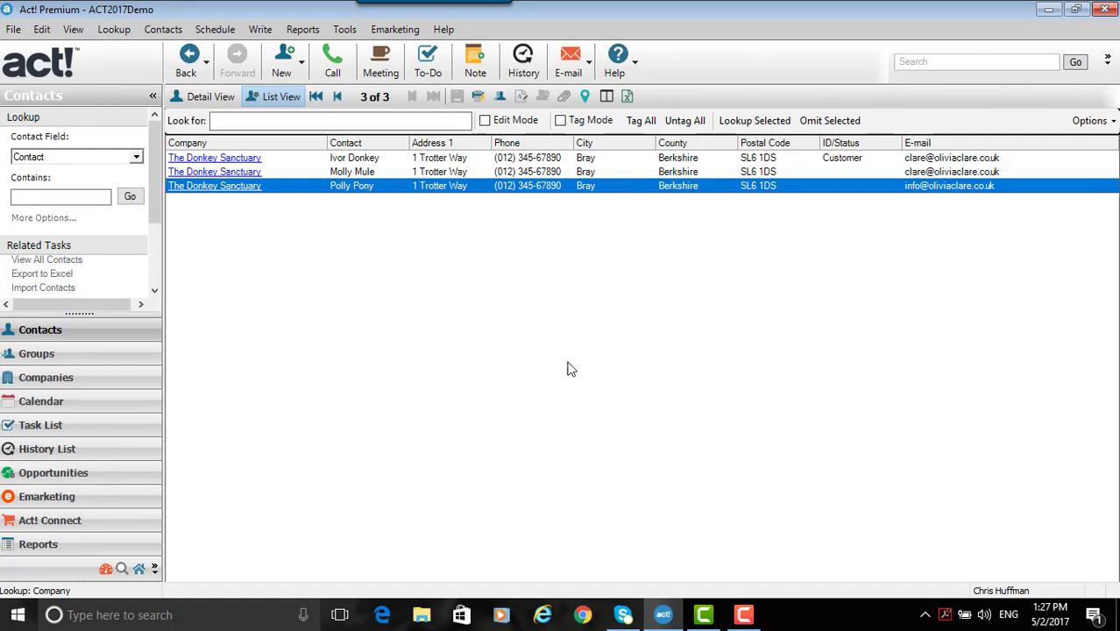
{"action": "left_click", "coordinate": [745, 615]}
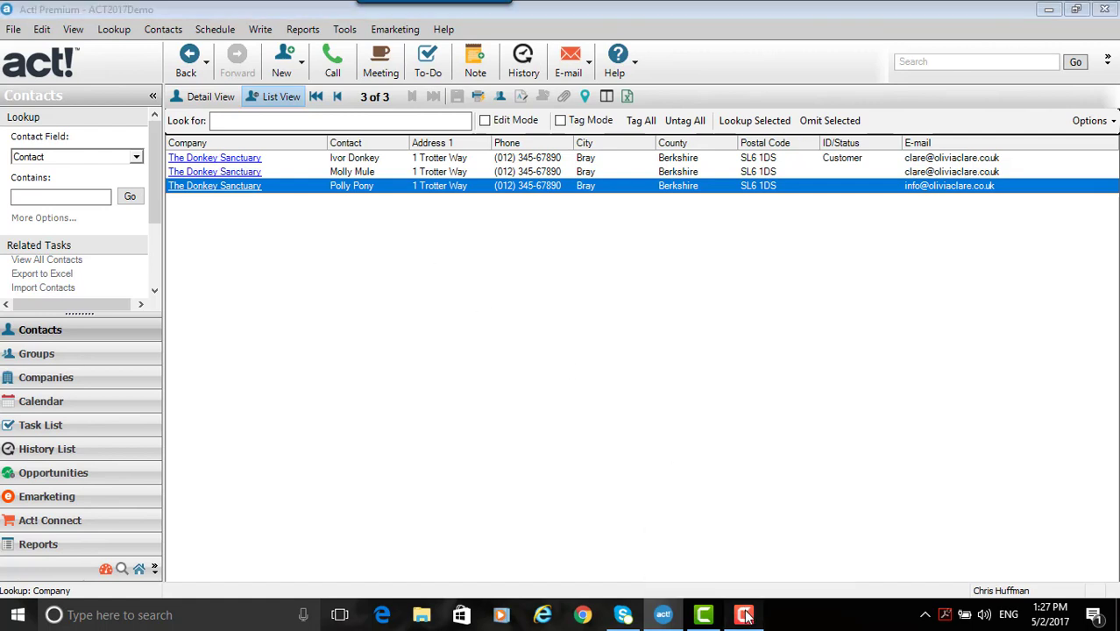